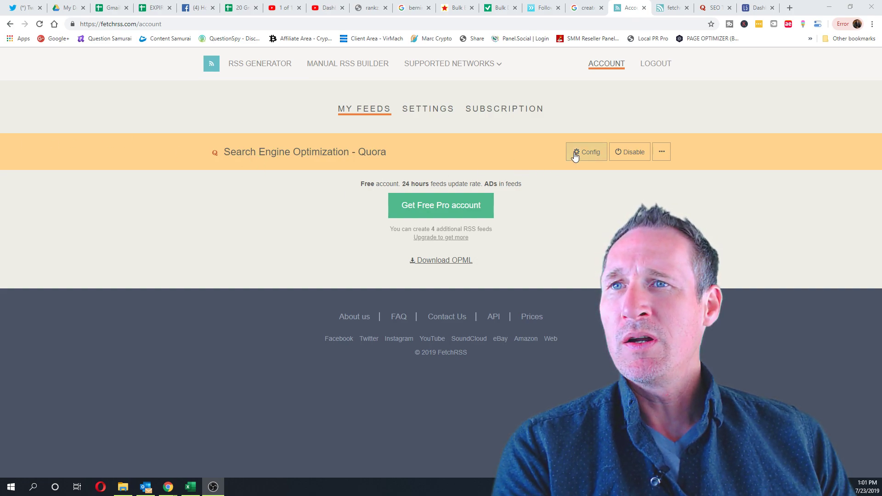
- Open FetchRSS's Get Free Pro account offer in a new browser tab
right_click(459, 209)
left_click(487, 214)
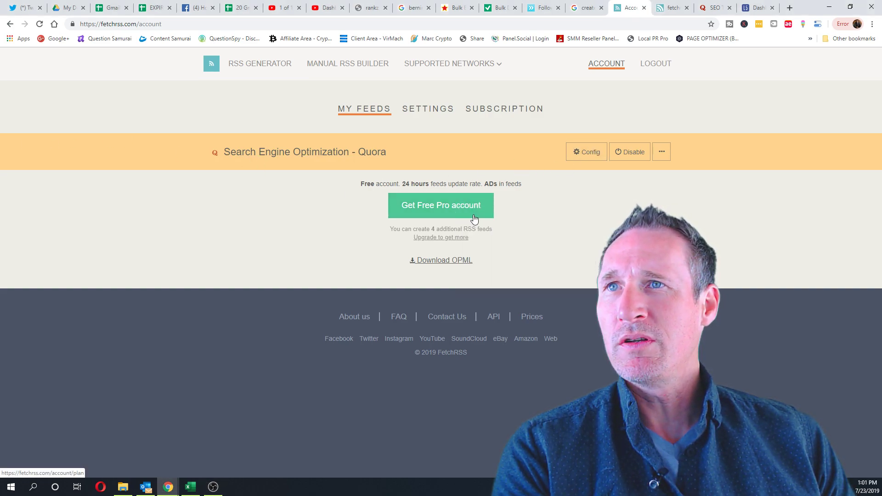
- Review the Free, Basic and Professional plans and the generated XML feed, then return to Account
left_click(638, 7)
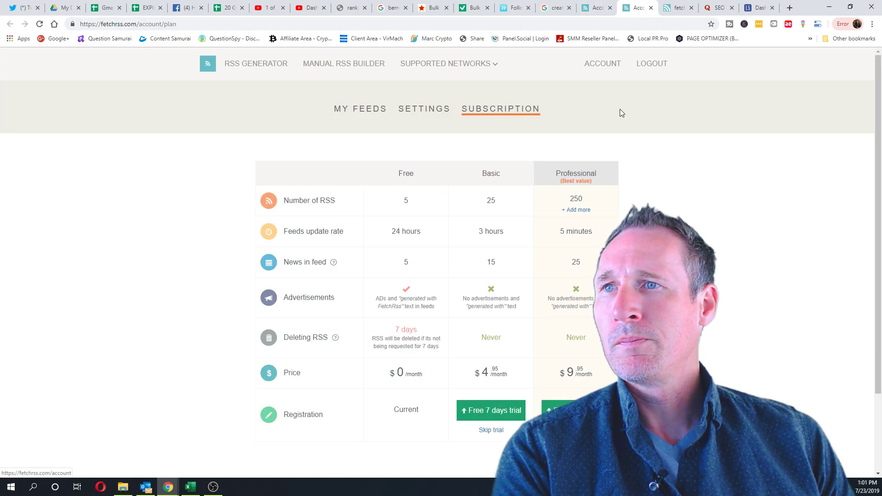
scroll(625, 146, "down", 1)
scroll(625, 145, "down", 1)
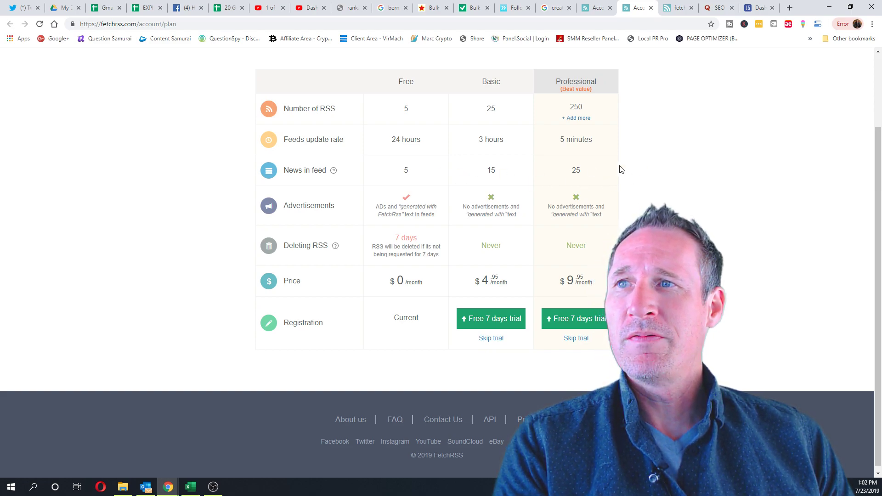
left_click(678, 10)
left_click(634, 9)
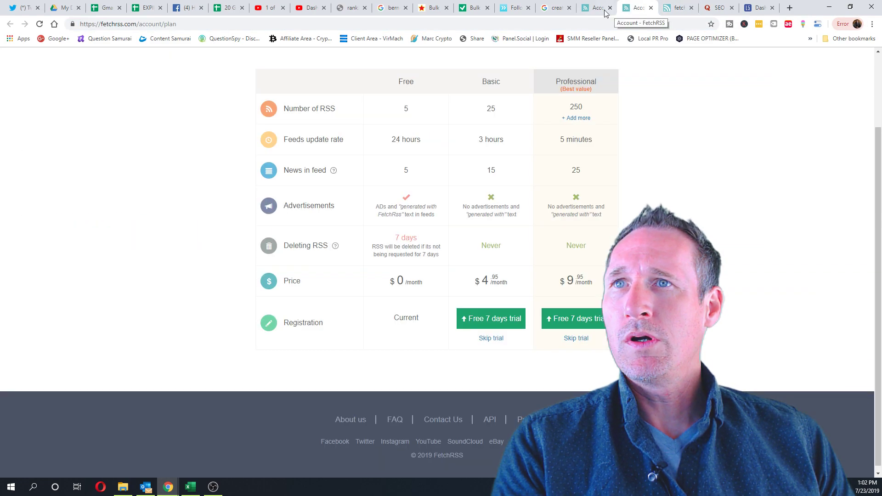
left_click(597, 9)
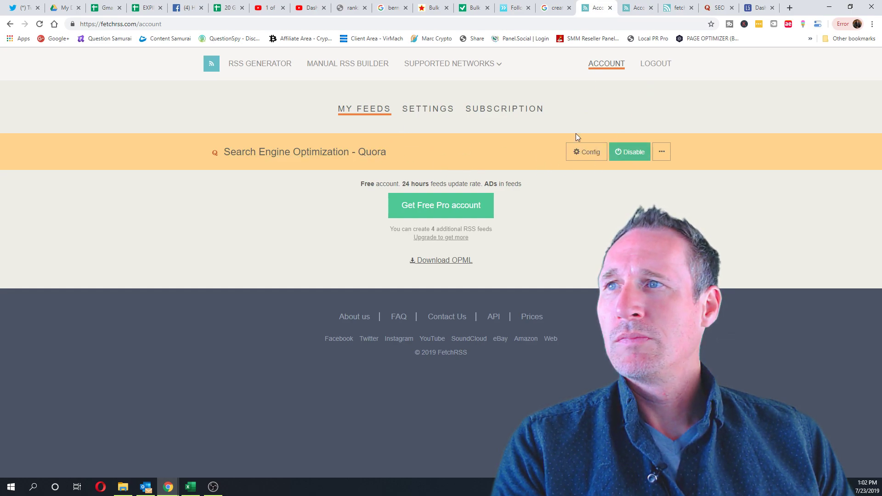
- Go to the RSS generator home page, focus its URL box, then move to Quora's SEO Tools tab
left_click(255, 64)
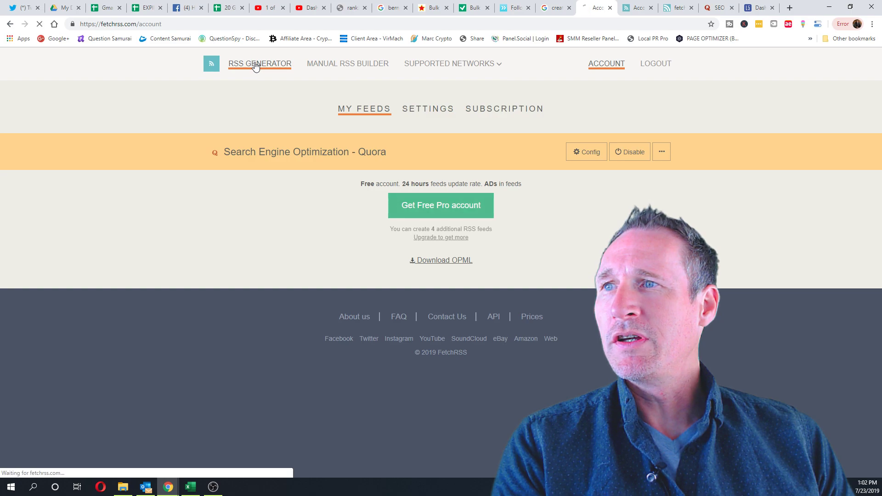
left_click(372, 193)
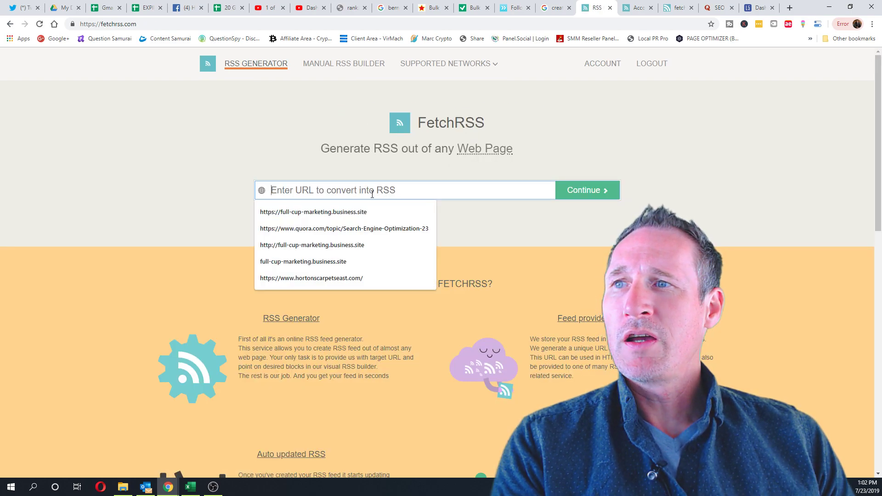
left_click(715, 9)
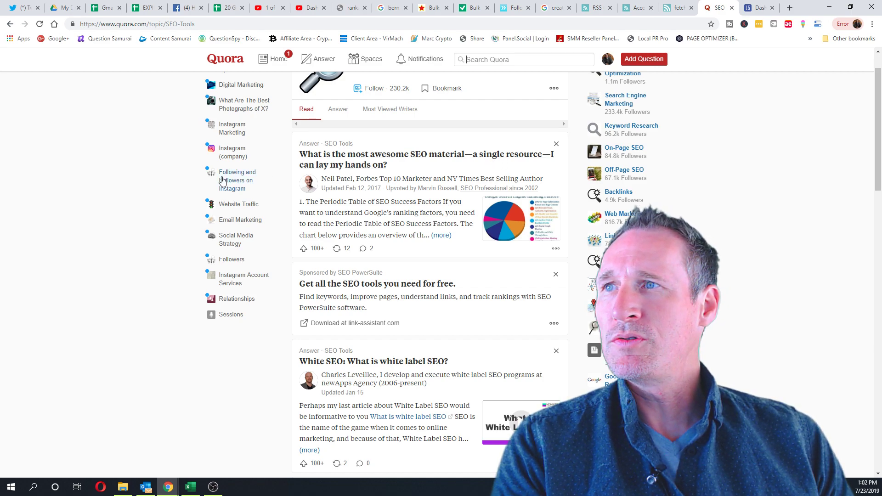
- Go to Quora's Digital Marketing topic from the sidebar and copy its page address
scroll(222, 177, "up", 1)
scroll(222, 178, "up", 1)
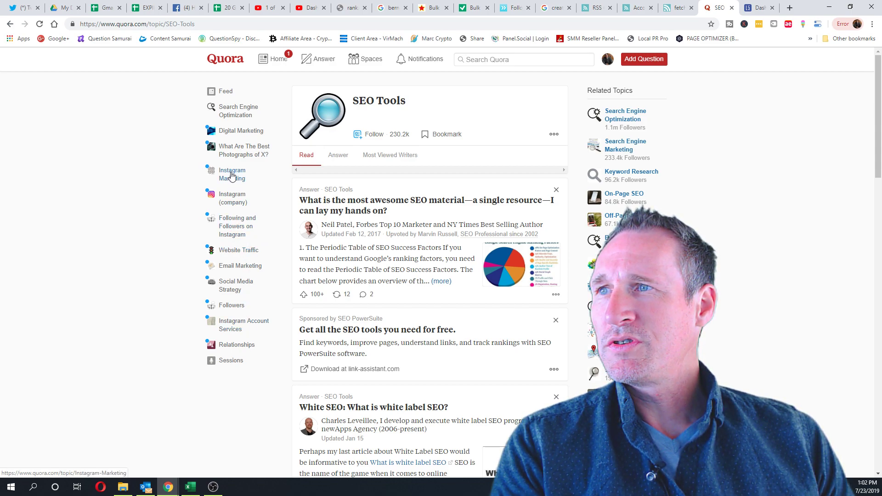
left_click(236, 132)
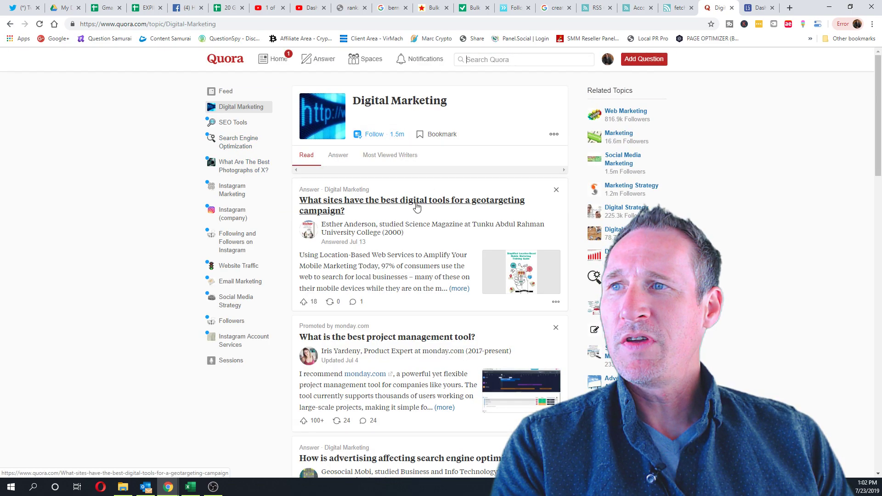
scroll(417, 208, "down", 1)
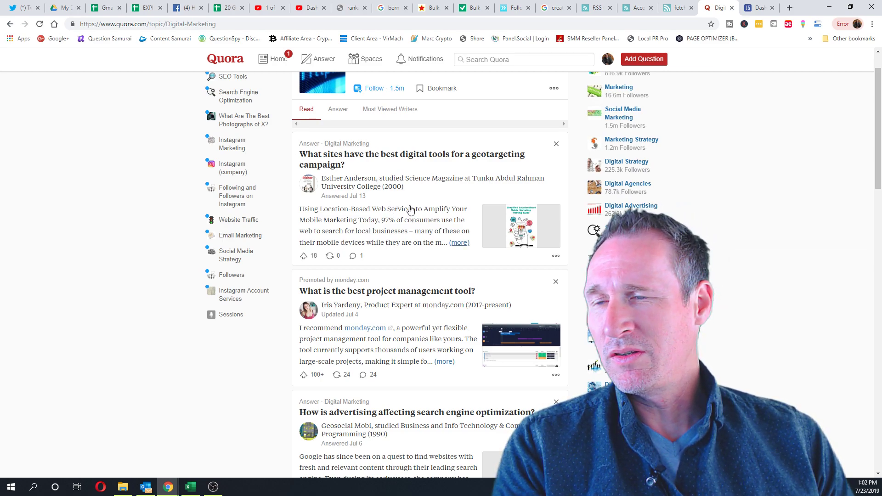
scroll(410, 210, "down", 5)
scroll(411, 214, "up", 6)
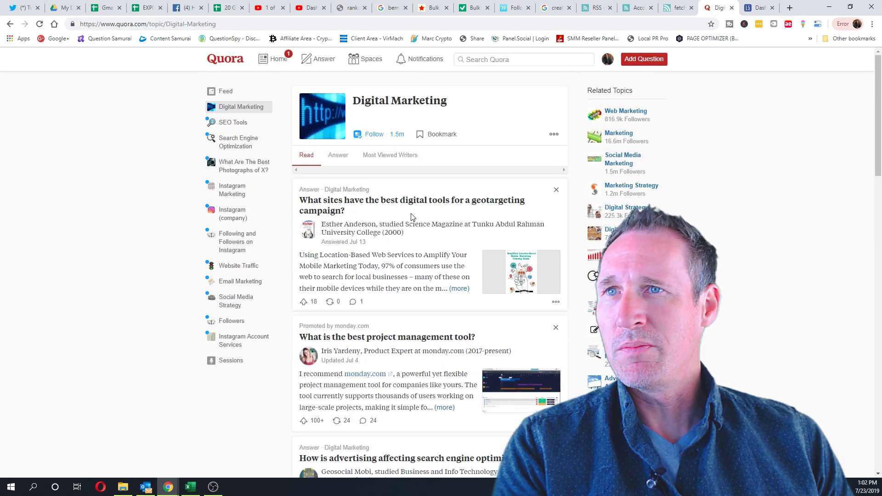
right_click(308, 24)
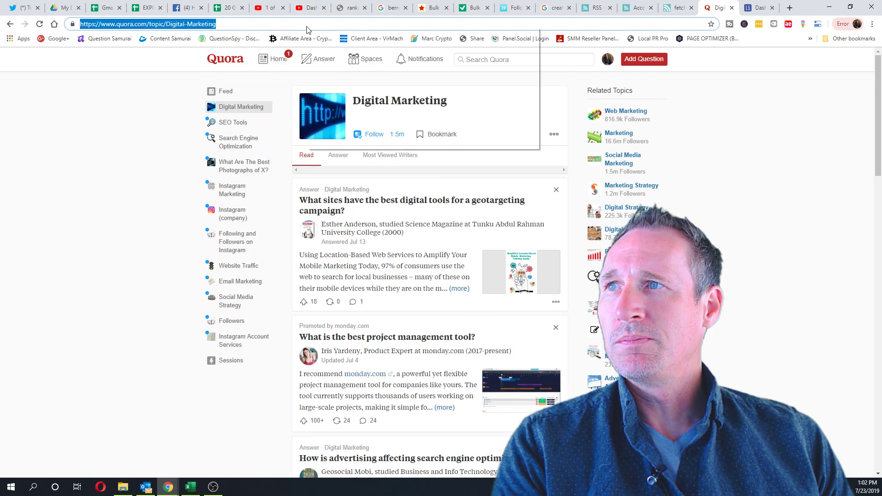
left_click(335, 77)
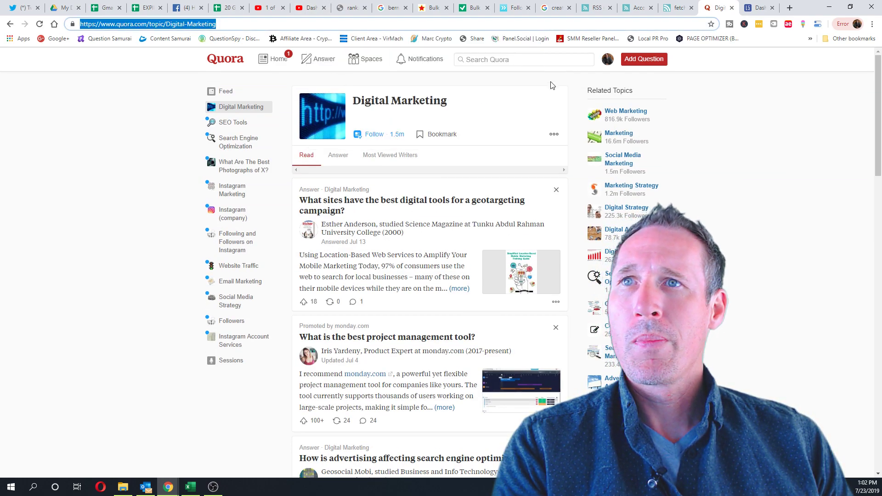
- Paste the Quora Digital Marketing address into FetchRSS's URL field and submit it
left_click(596, 8)
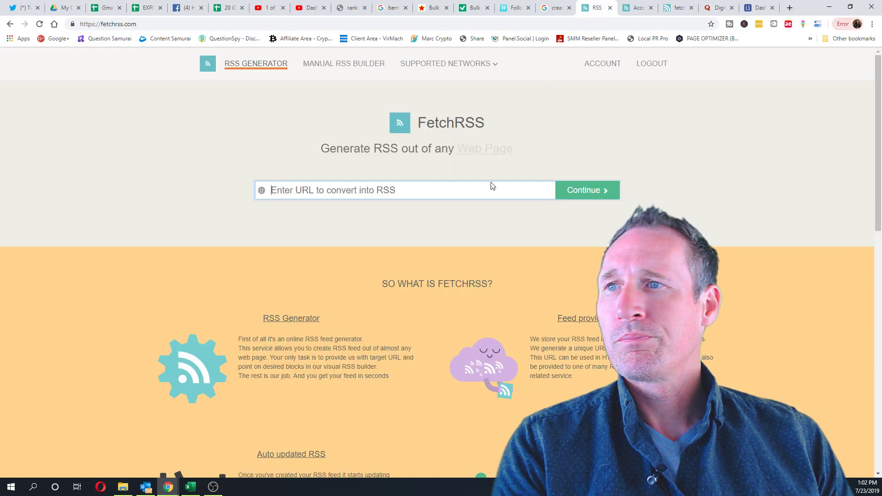
right_click(391, 190)
left_click(415, 258)
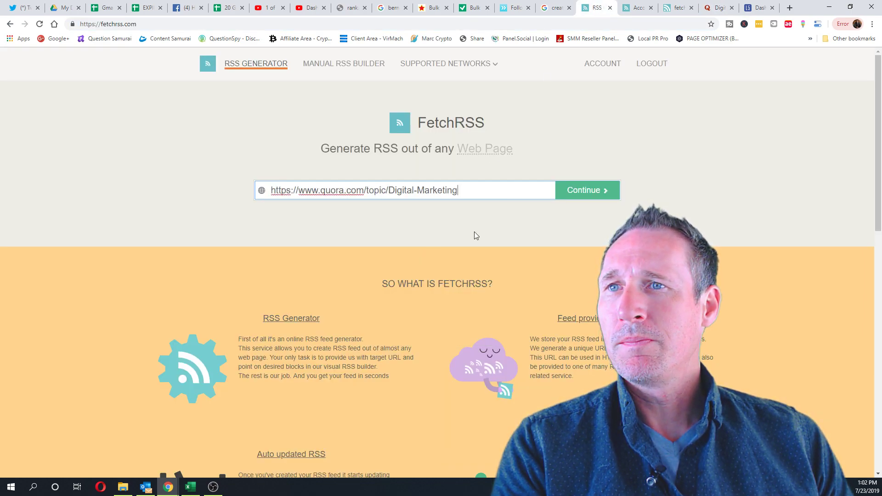
left_click(590, 194)
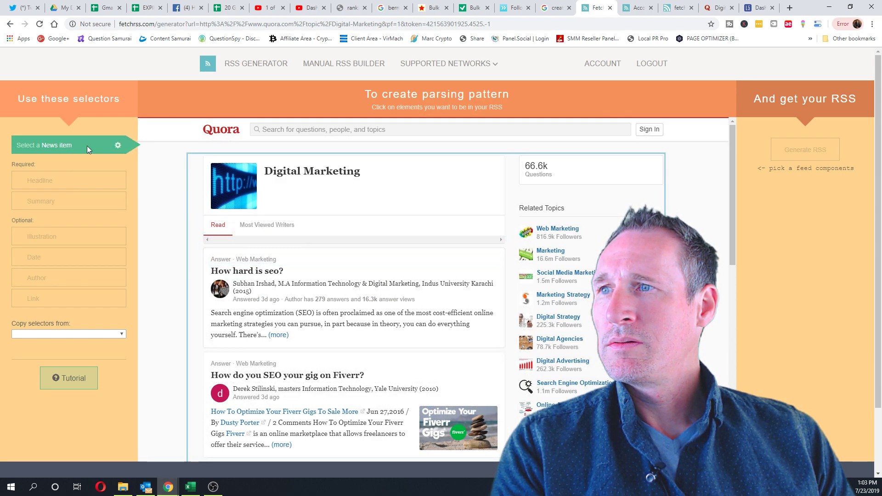
- Map answer blocks to news item, title, summary, thumbnail, date, author and (more) link
left_click(350, 269)
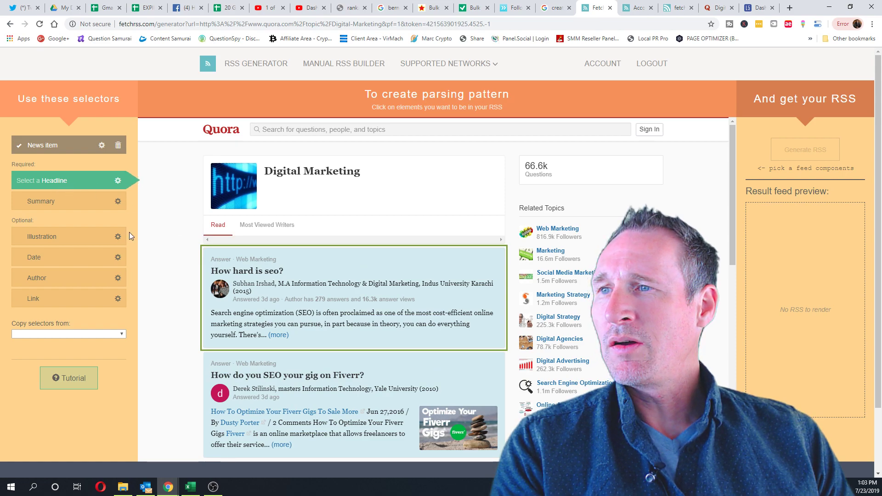
left_click(246, 270)
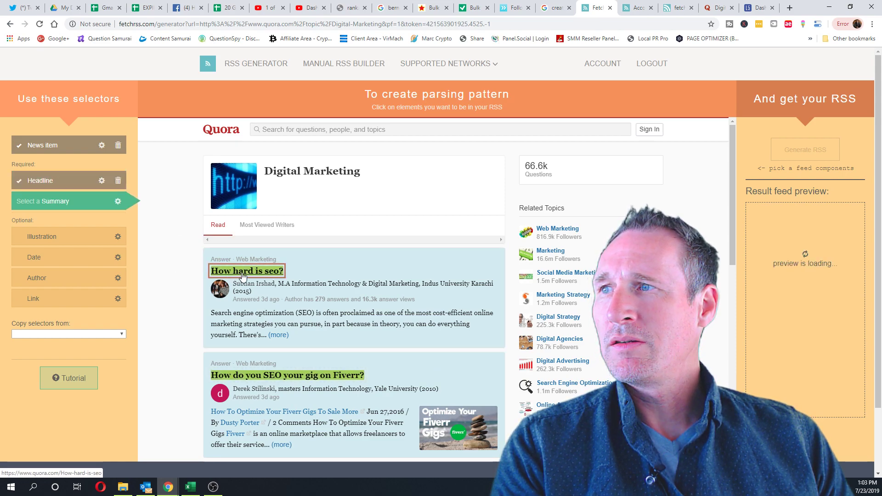
left_click(281, 327)
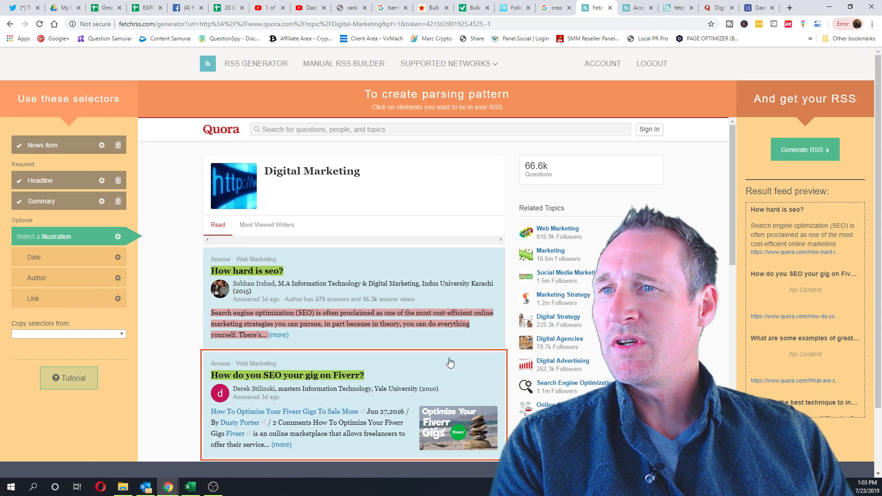
left_click(464, 421)
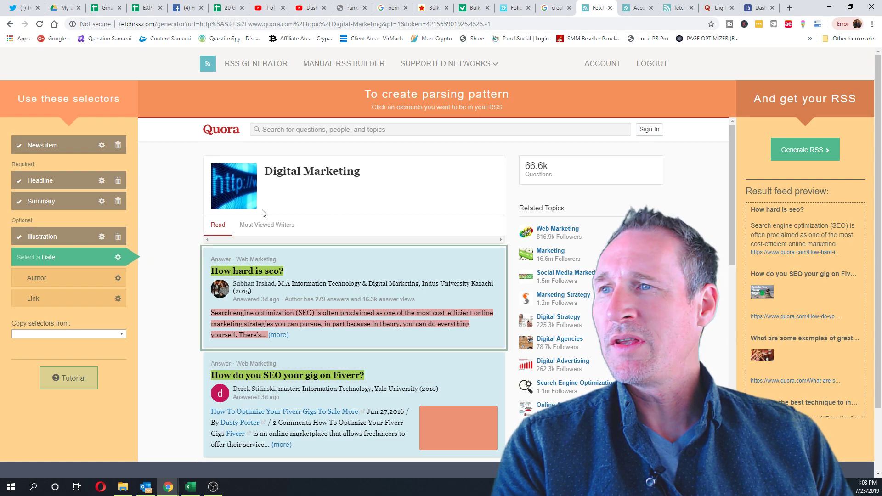
left_click(271, 300)
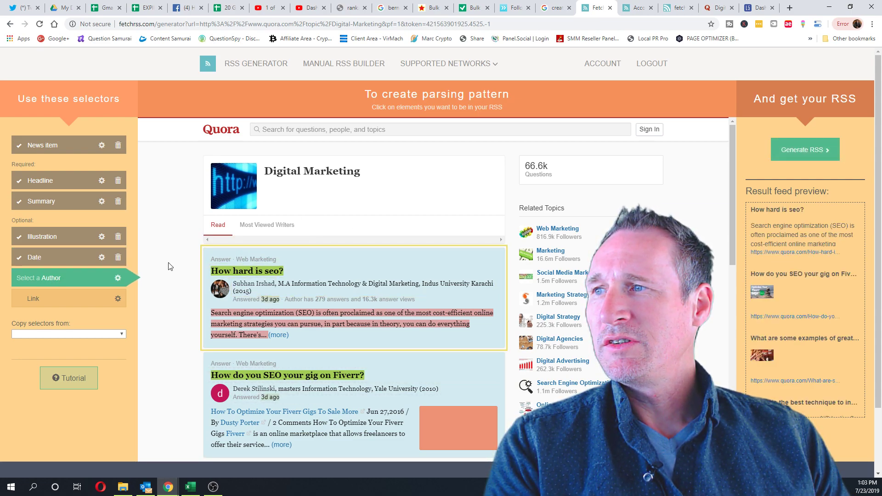
left_click(250, 283)
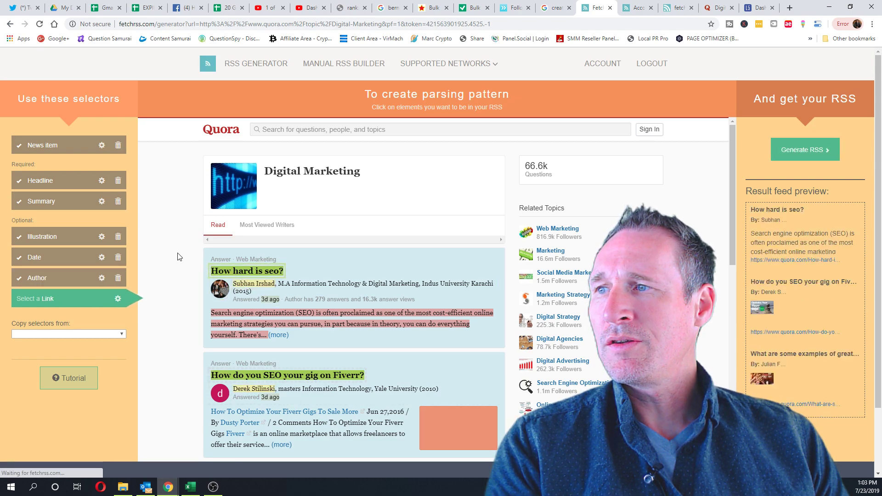
scroll(191, 267, "down", 1)
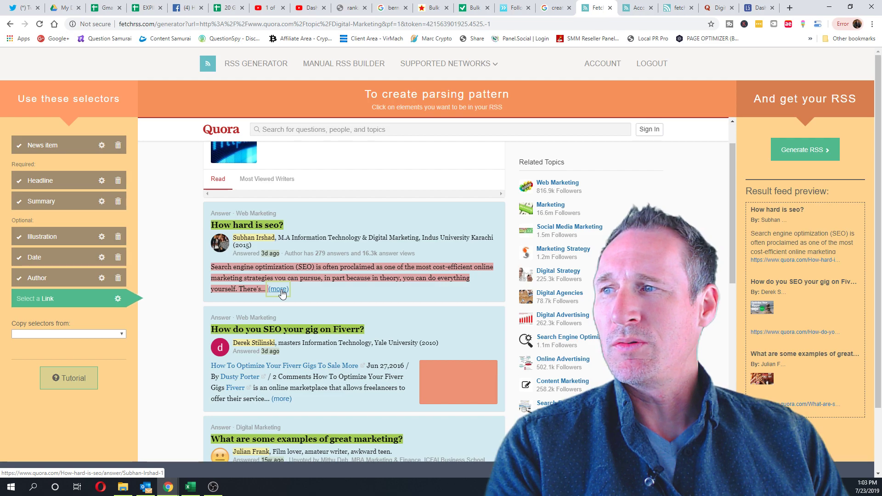
left_click(281, 293)
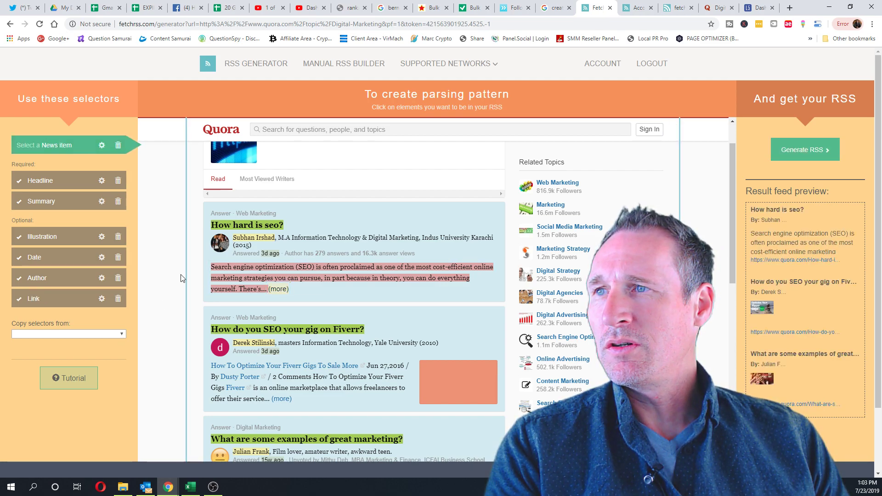
- Check the parsing preview and generate the RSS feed
scroll(237, 247, "down", 2)
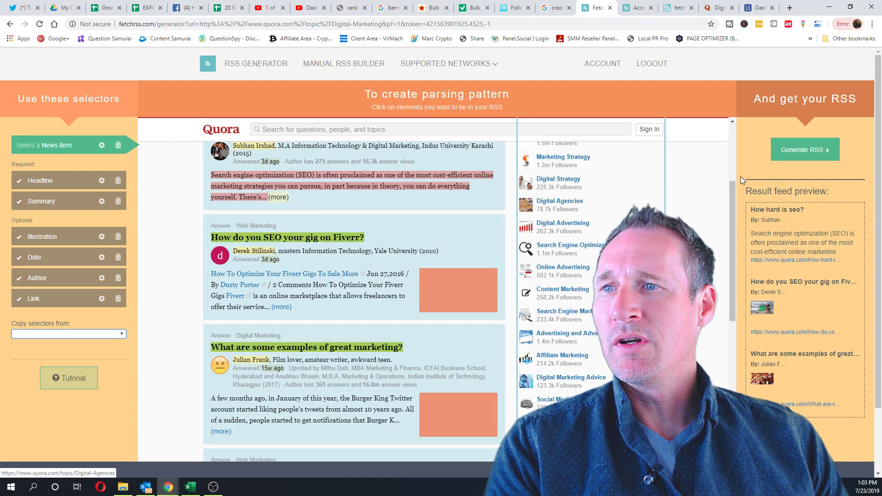
scroll(573, 181, "down", 5)
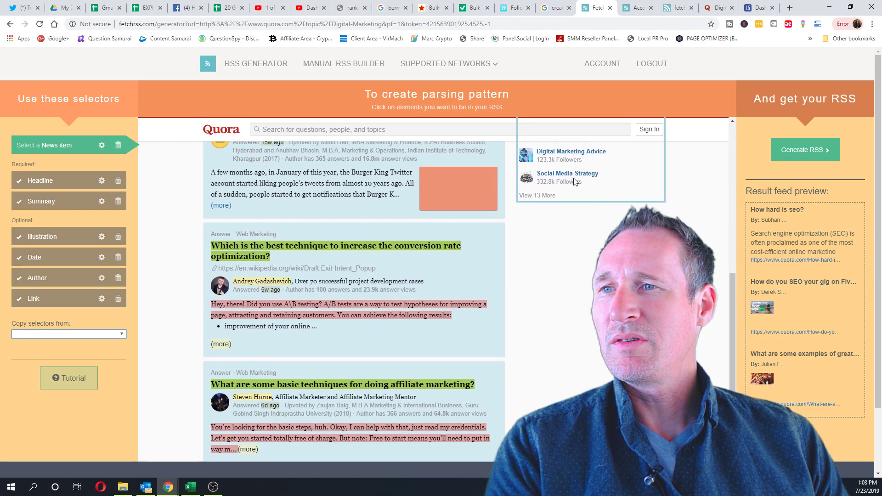
scroll(578, 186, "down", 4)
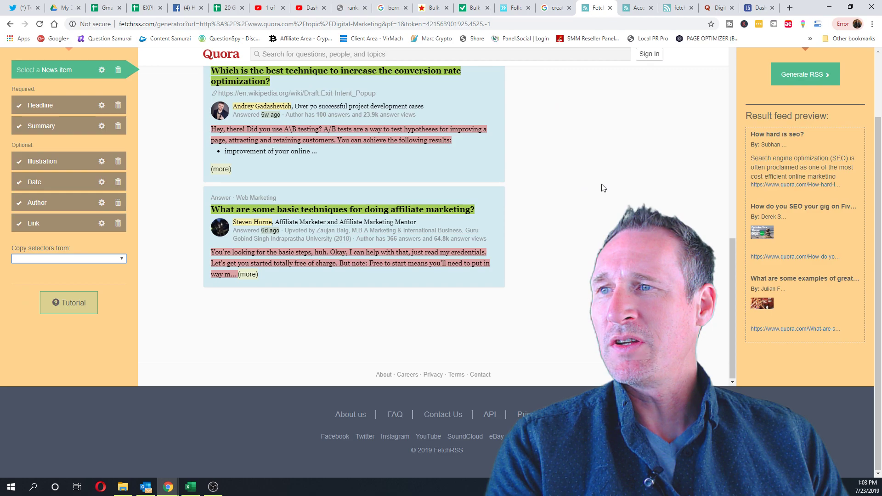
scroll(603, 187, "up", 5)
left_click(803, 79)
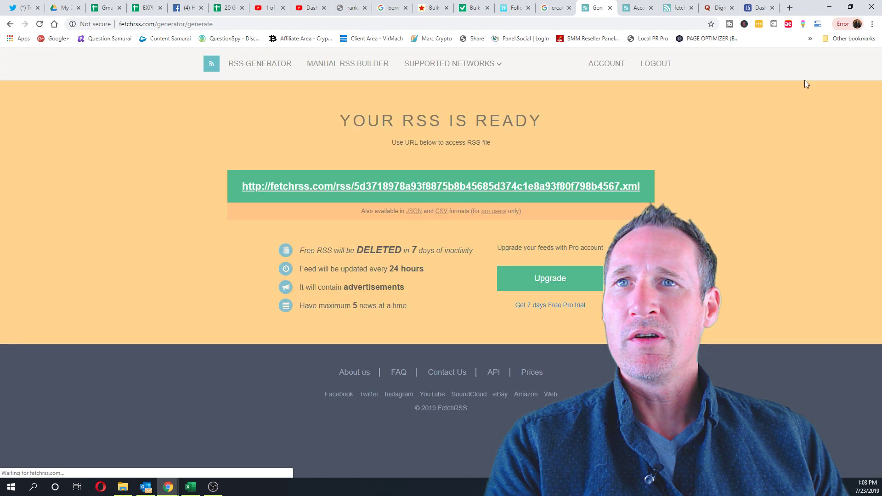
- Open the generated Digital Marketing feed's XML and copy its fetchrss feed address
left_click(502, 189)
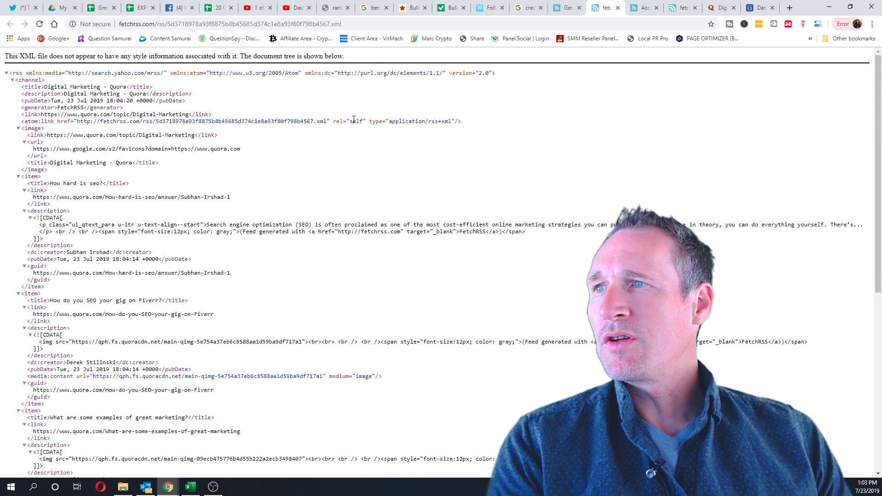
scroll(211, 332, "down", 8)
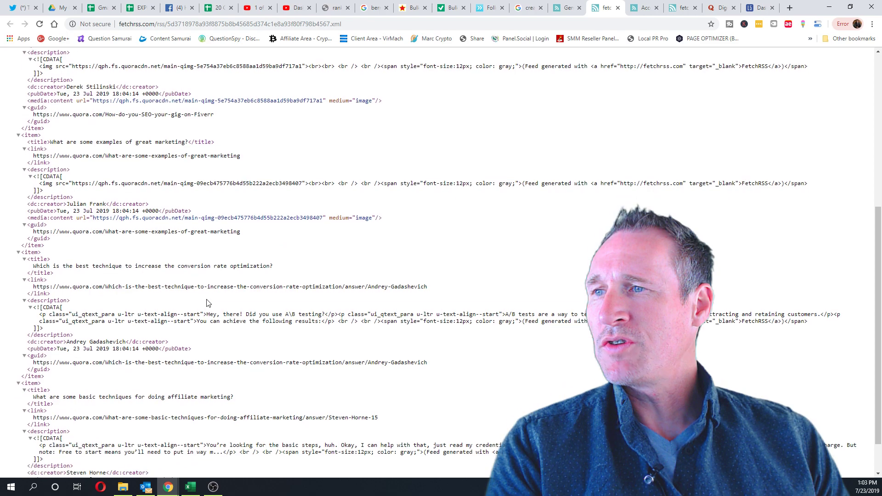
scroll(220, 260, "up", 8)
left_click(256, 24)
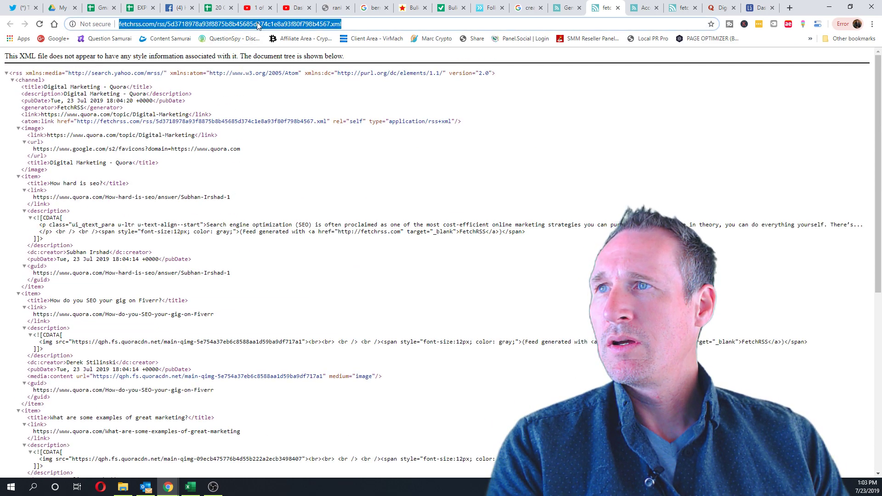
right_click(256, 24)
left_click(275, 75)
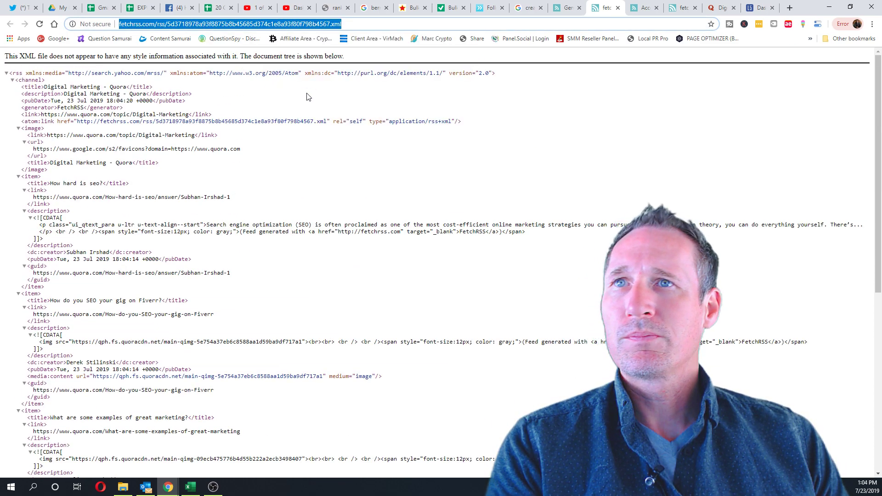
- In Lumen5 Instant Videos > Manage feeds, reload the page and switch off the ESPN feed
left_click(759, 8)
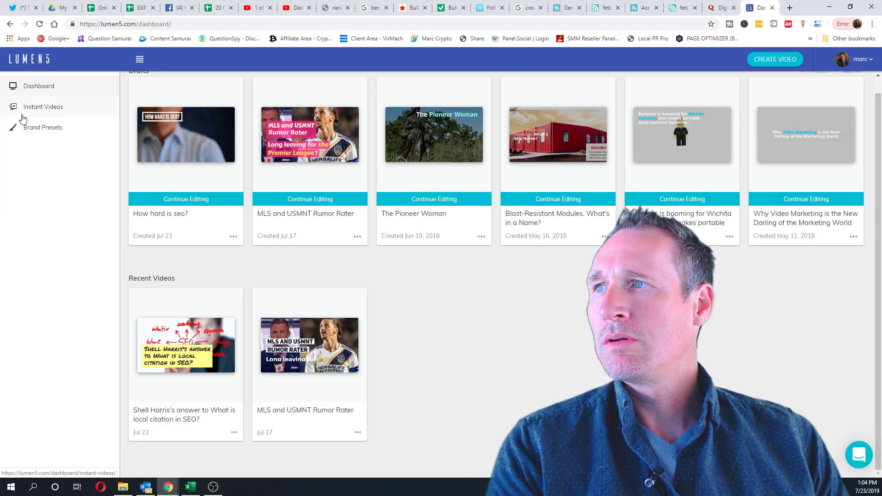
left_click(43, 109)
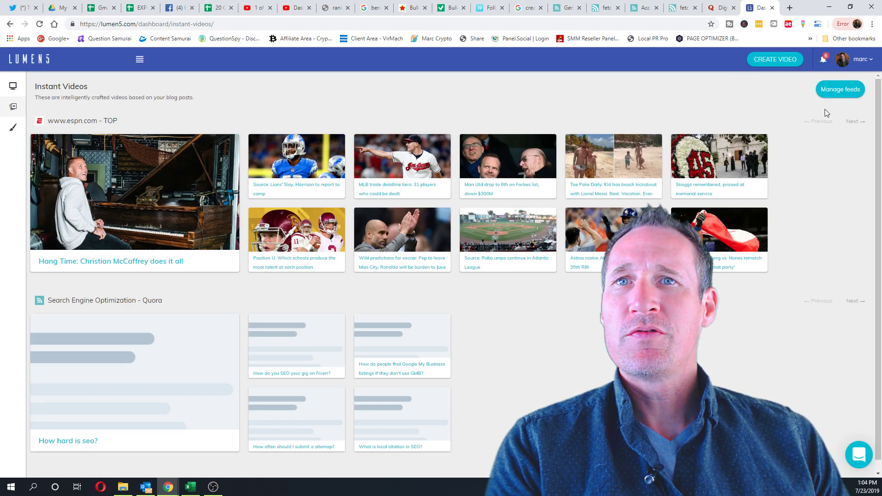
left_click(842, 89)
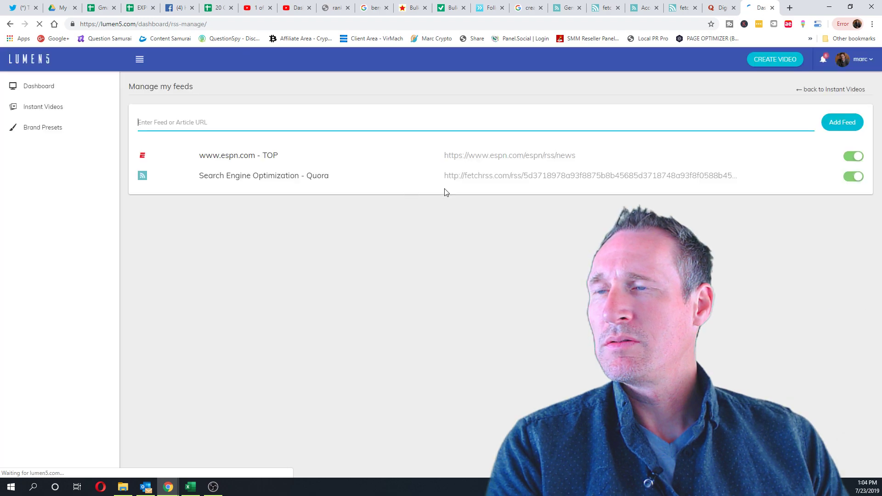
left_click(840, 126)
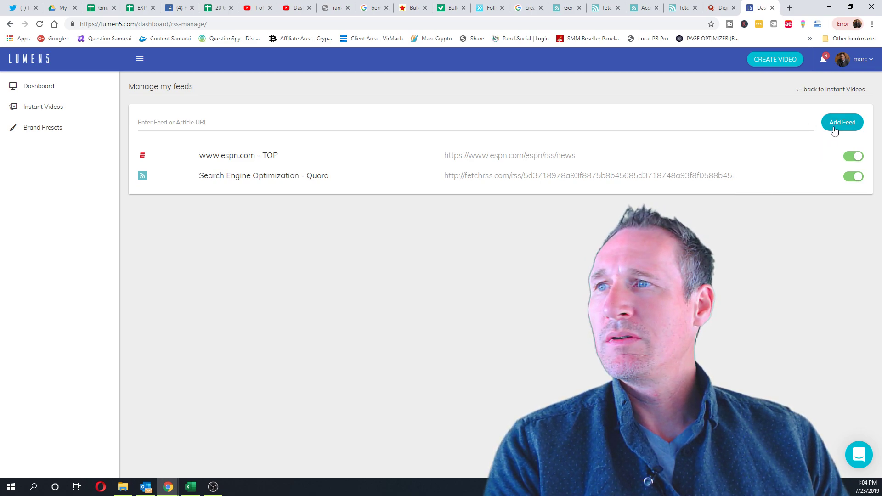
left_click(544, 23)
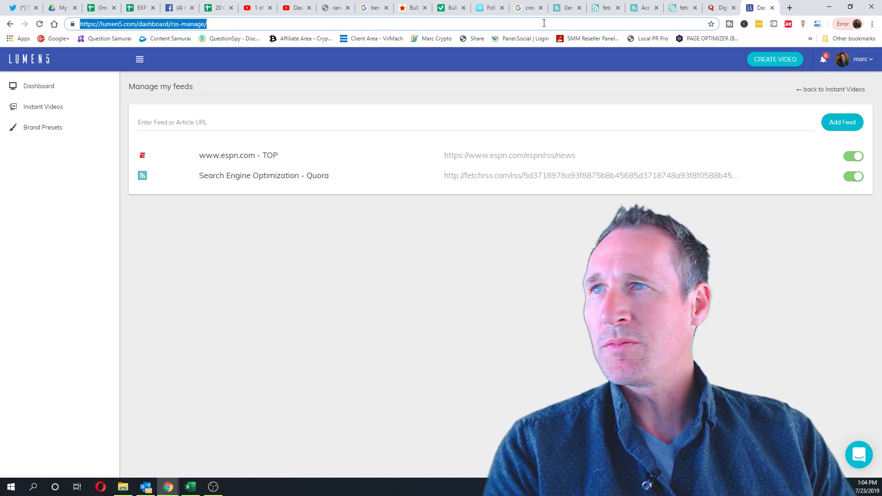
key("Return")
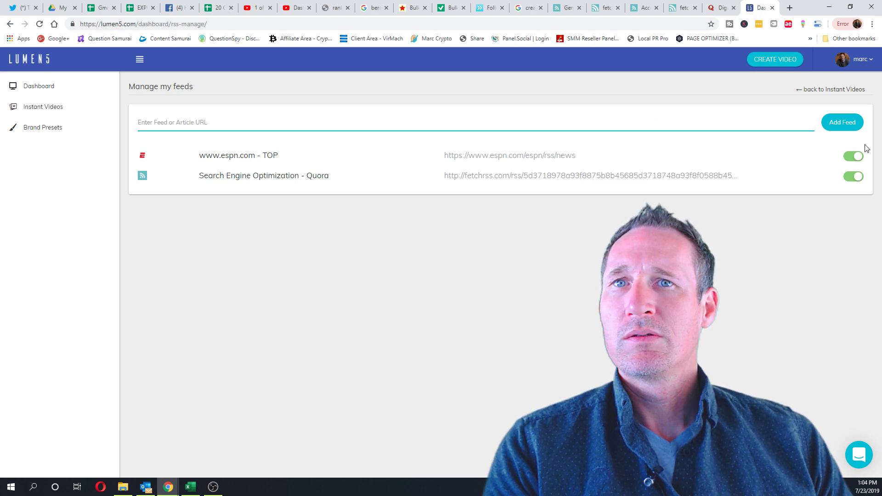
left_click(847, 128)
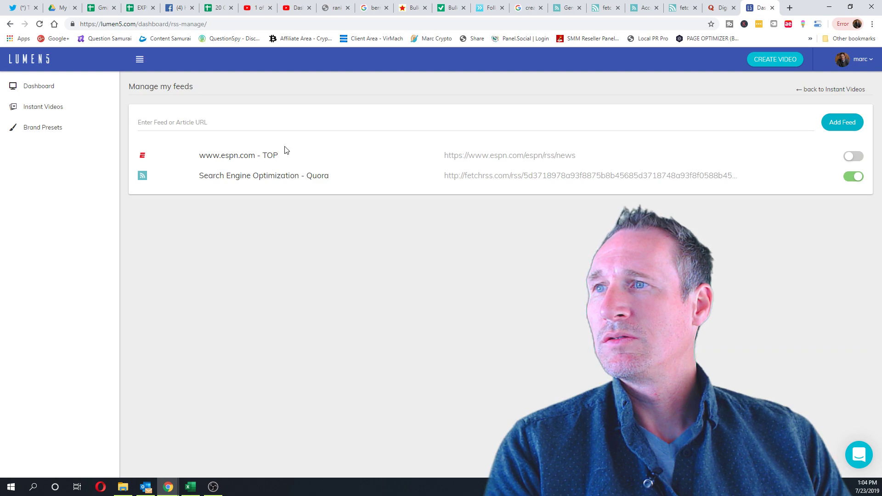
- Paste the fetchrss Digital Marketing feed URL and add it as a feed
left_click(371, 120)
right_click(370, 122)
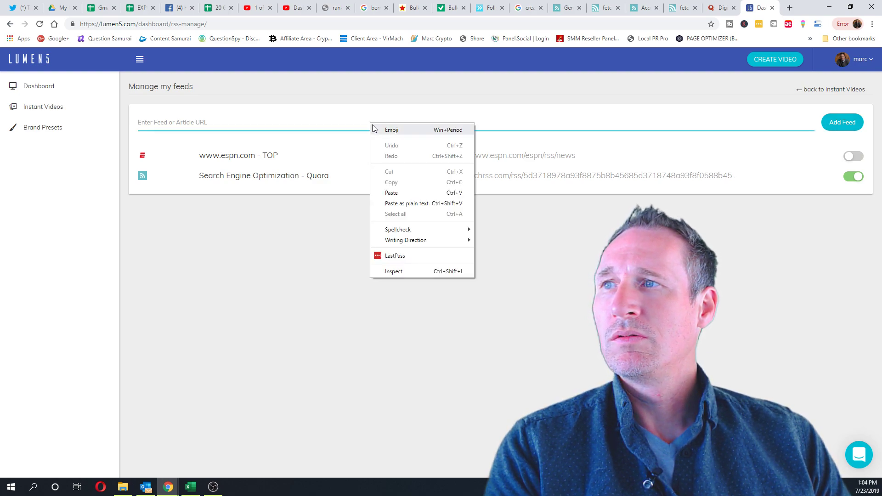
left_click(409, 194)
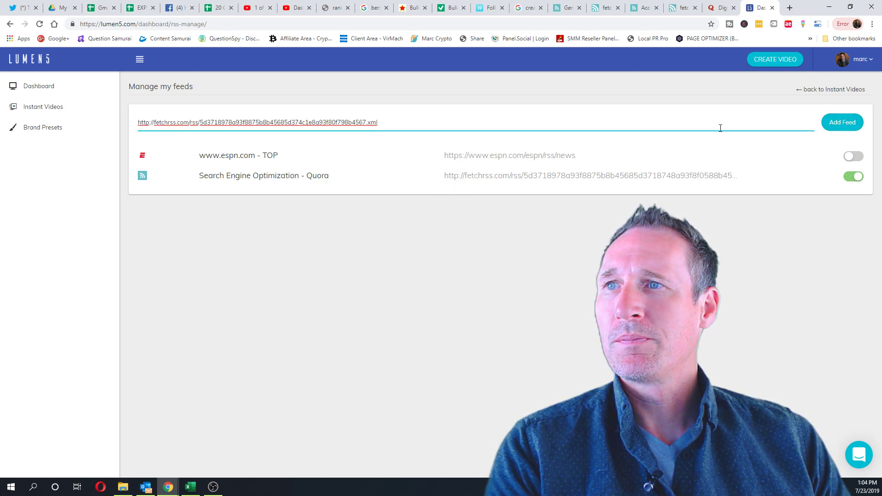
left_click(837, 125)
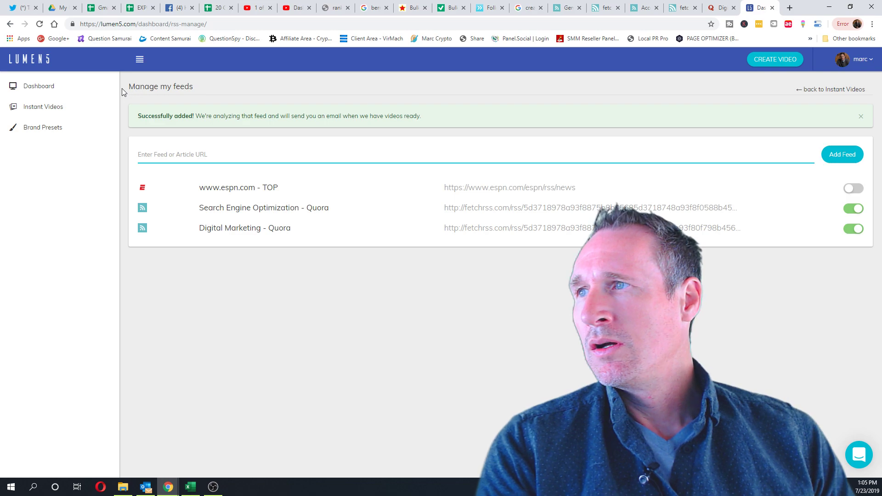
- Return to Instant Videos and scroll to the Digital Marketing – Quora suggested videos
left_click(75, 111)
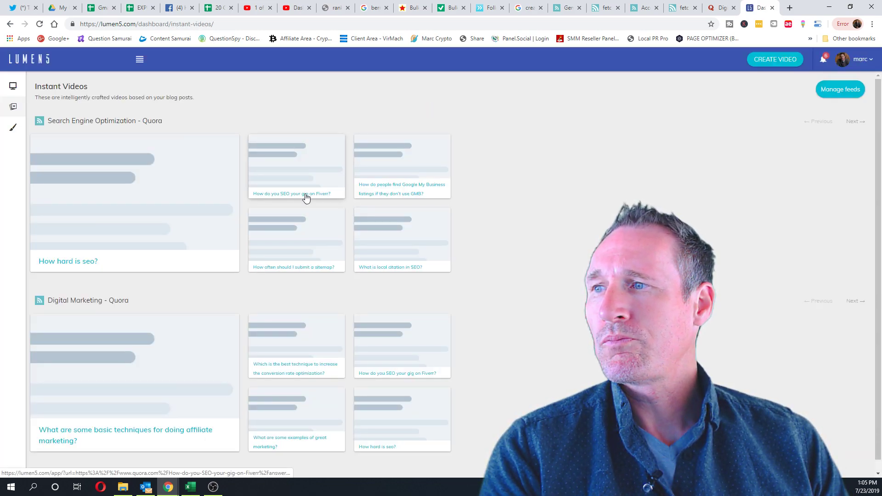
scroll(249, 317, "down", 1)
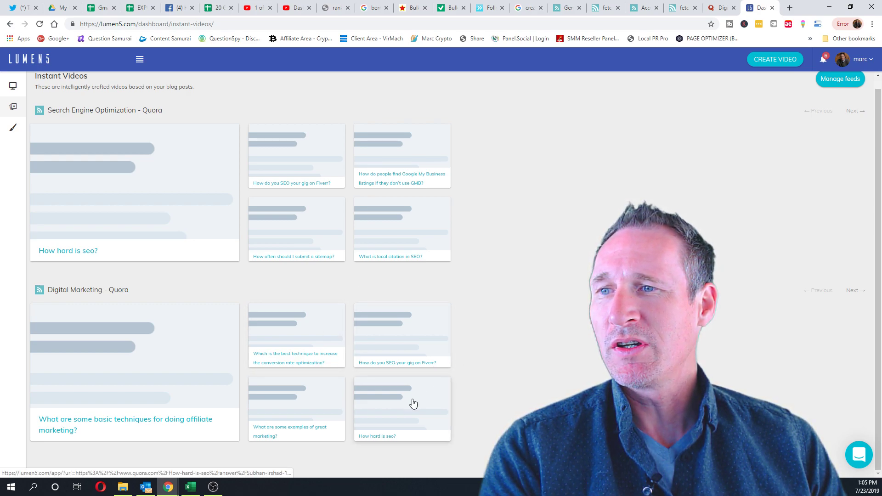
left_click(296, 359)
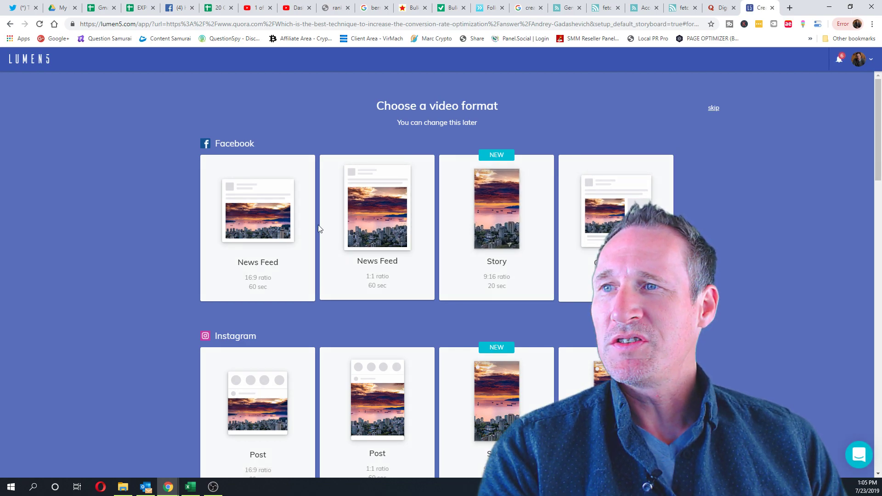
scroll(326, 231, "down", 5)
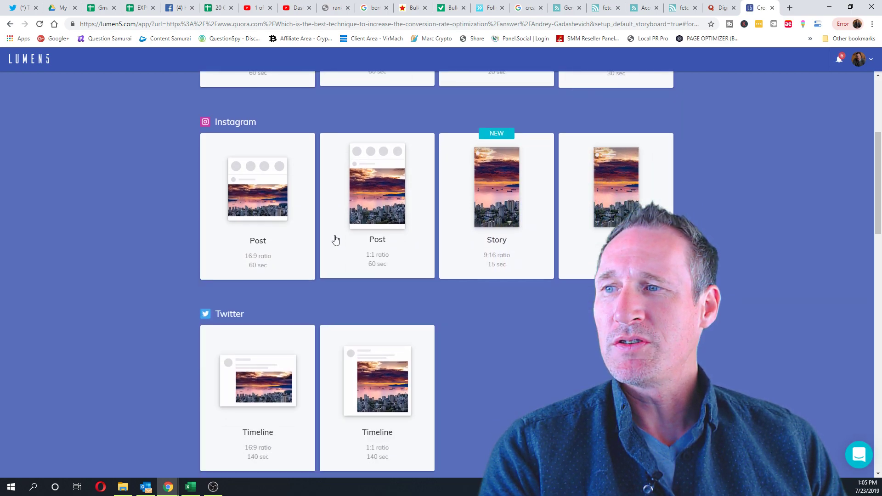
scroll(335, 239, "down", 1)
scroll(438, 229, "down", 2)
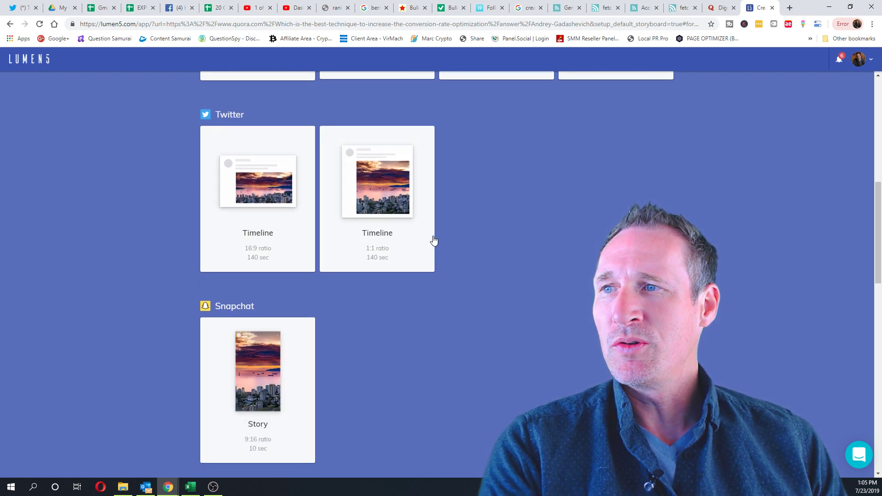
scroll(381, 252, "down", 3)
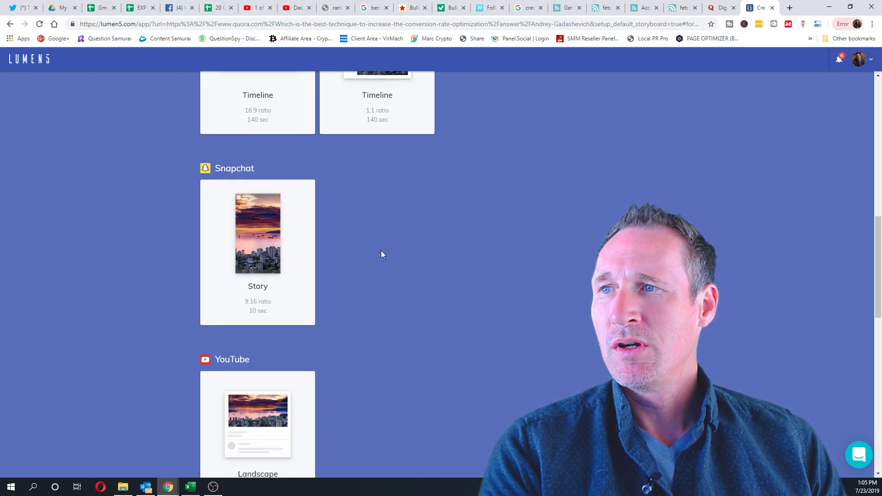
scroll(381, 254, "down", 6)
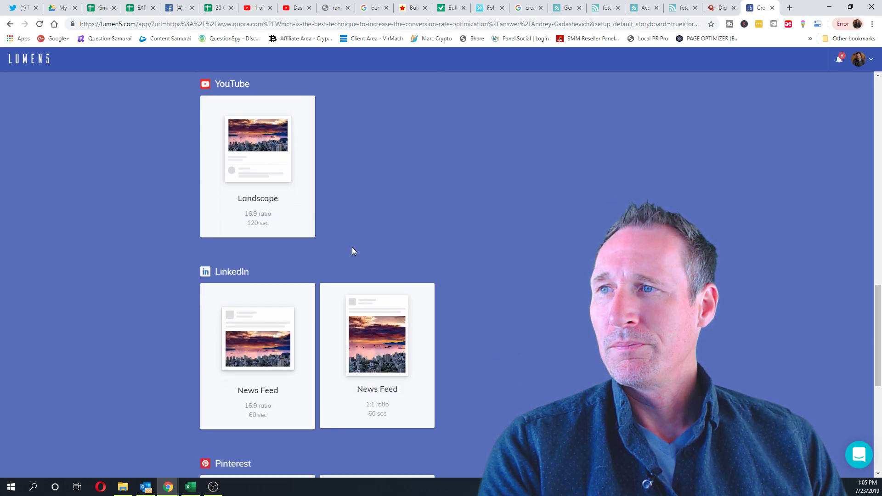
scroll(353, 248, "down", 7)
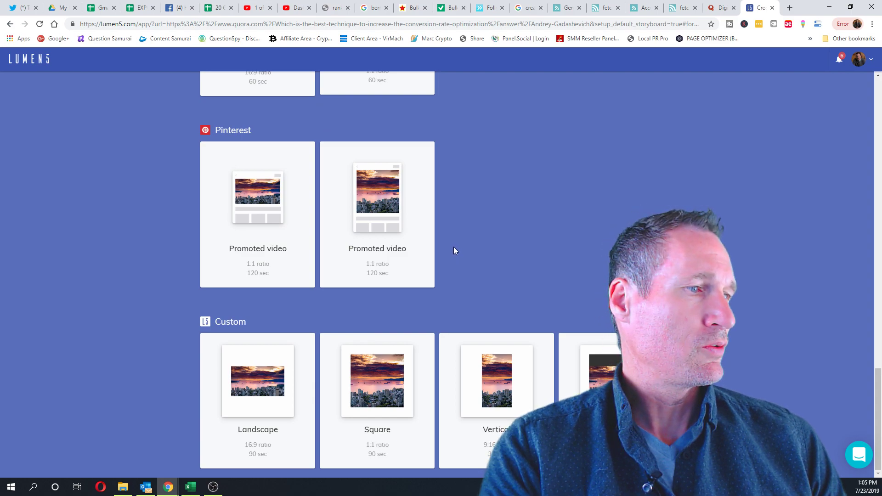
scroll(454, 251, "up", 11)
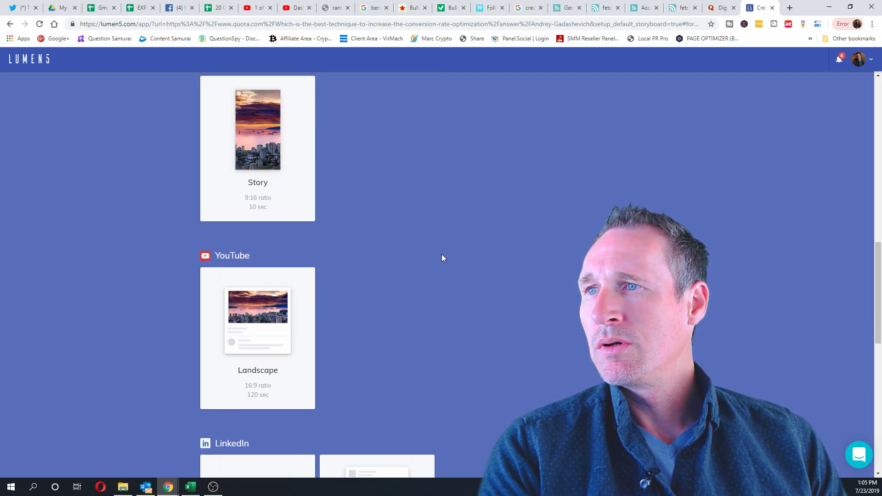
scroll(441, 257, "up", 1)
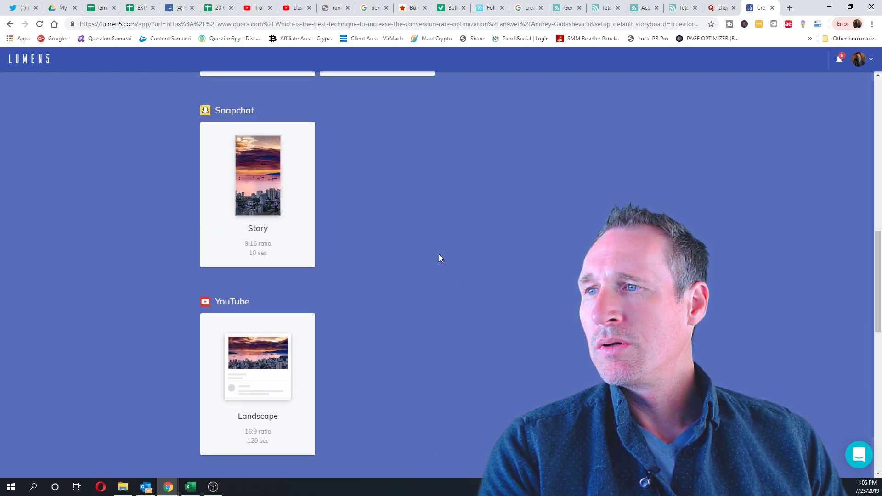
- Choose the YouTube Landscape 16:9 format and apply a theme to build the storyboard
left_click(260, 381)
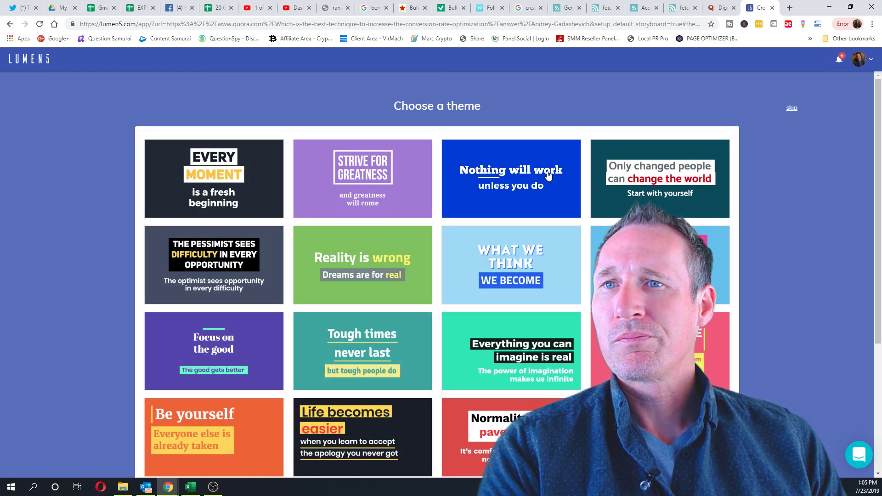
scroll(515, 232, "down", 2)
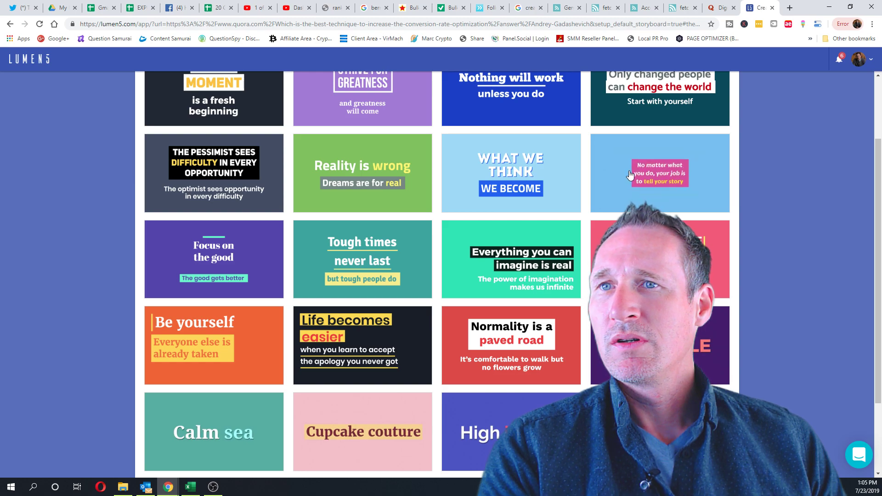
left_click(408, 268)
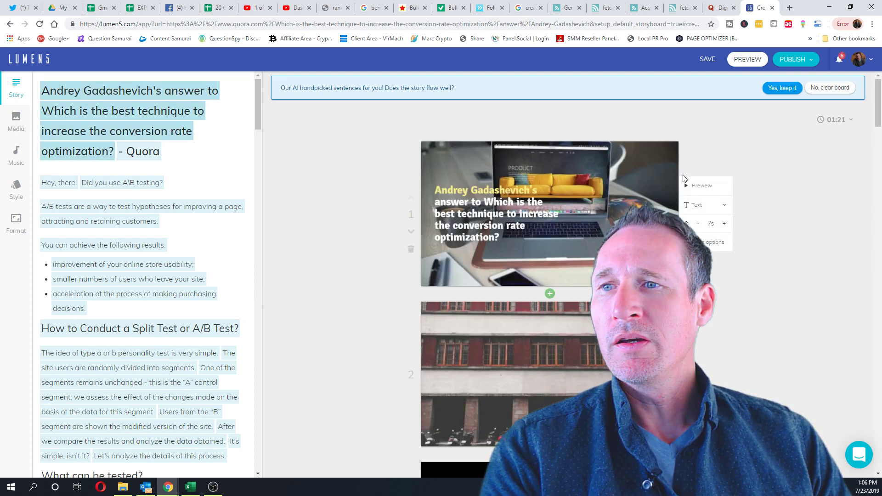
scroll(685, 179, "down", 3)
scroll(697, 191, "up", 1)
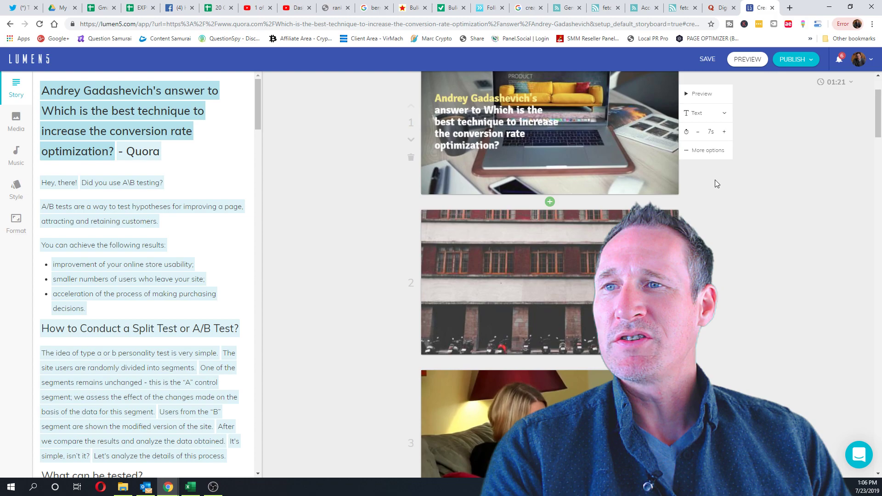
scroll(720, 186, "down", 5)
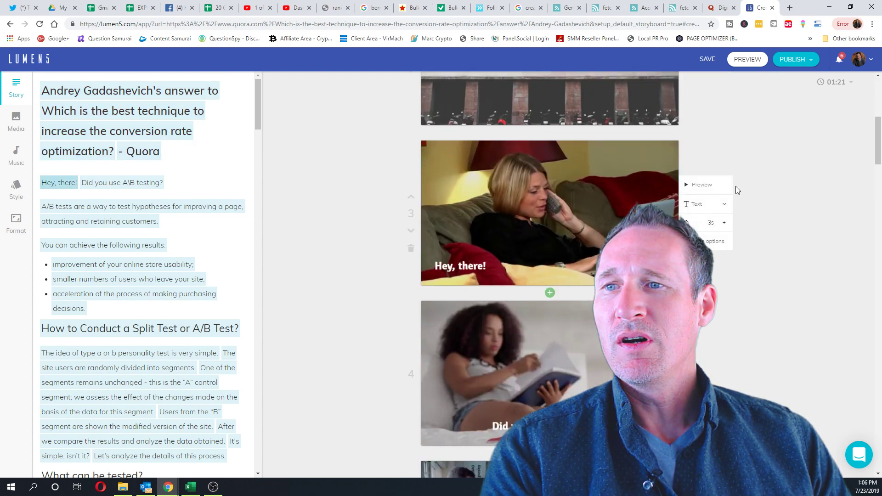
scroll(737, 188, "down", 2)
scroll(781, 152, "down", 2)
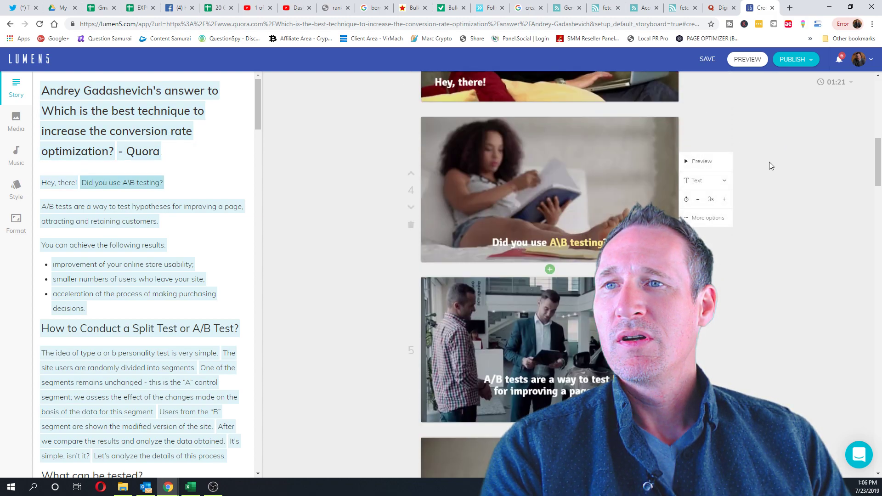
scroll(768, 164, "down", 8)
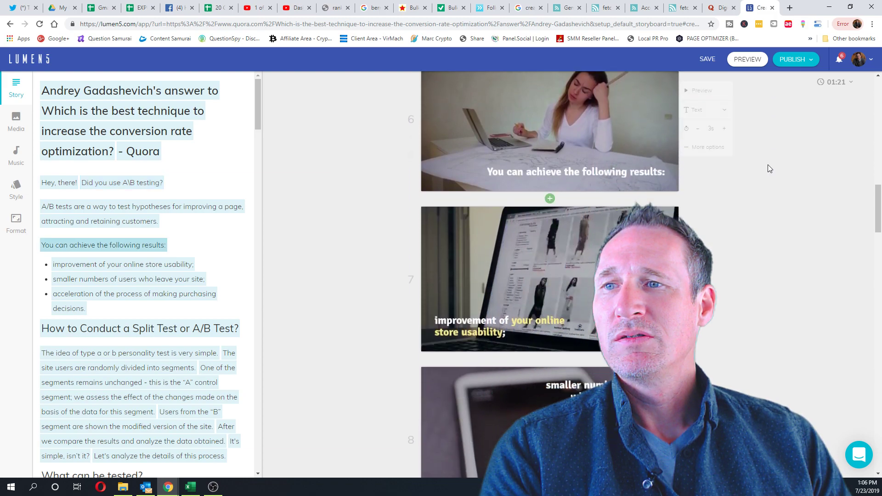
scroll(768, 164, "down", 6)
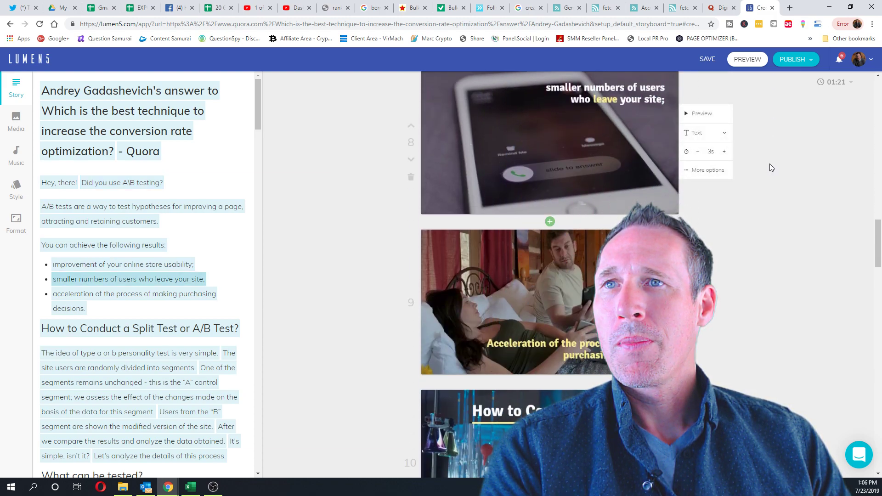
scroll(770, 164, "down", 4)
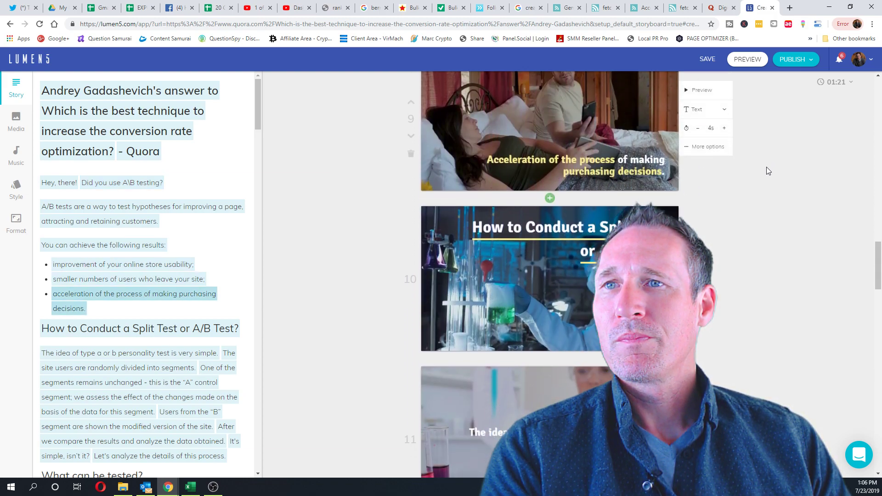
scroll(766, 167, "down", 3)
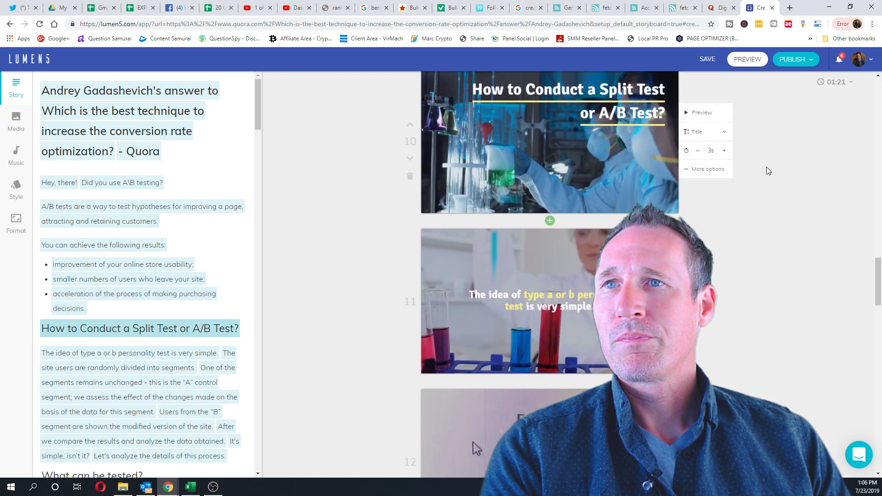
scroll(767, 168, "down", 5)
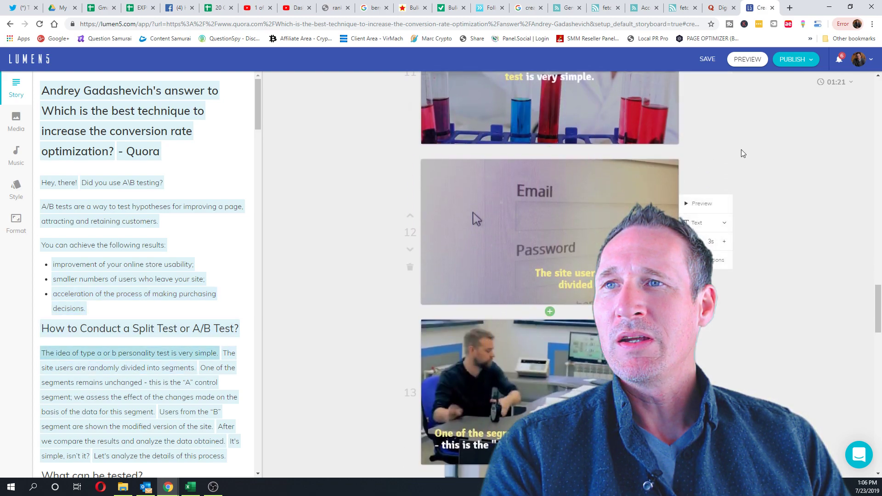
scroll(740, 156, "up", 3)
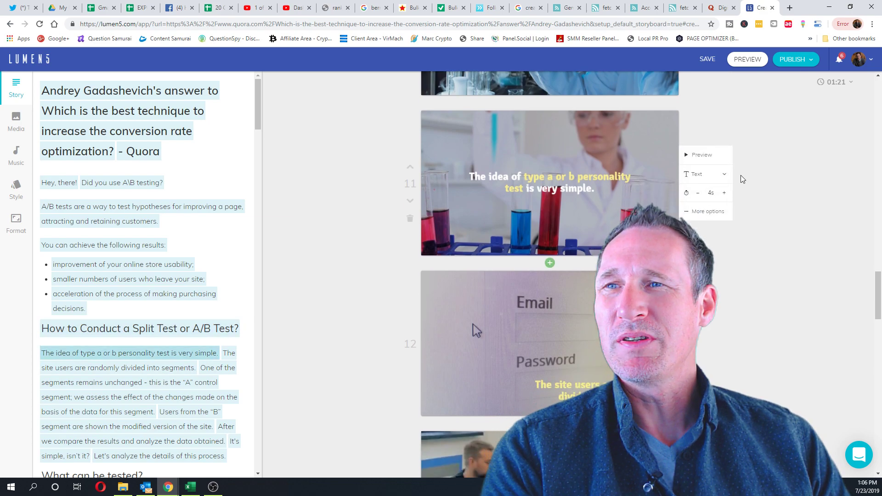
scroll(740, 175, "down", 5)
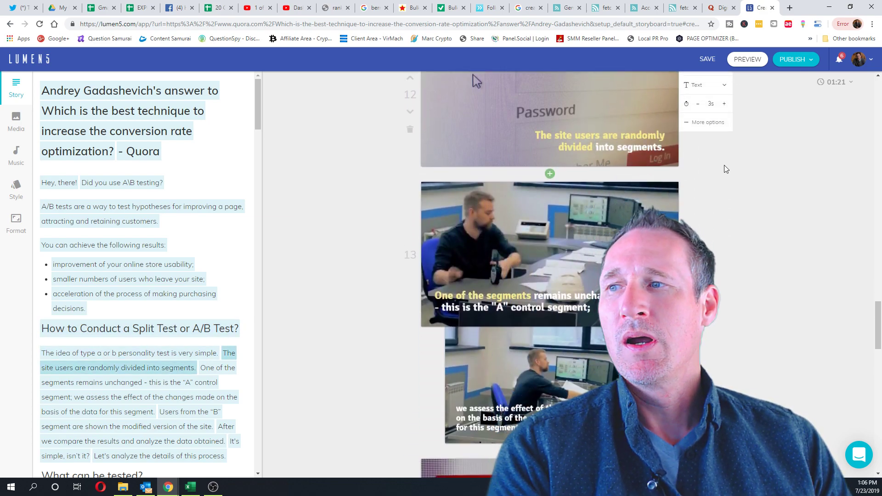
scroll(711, 186, "down", 2)
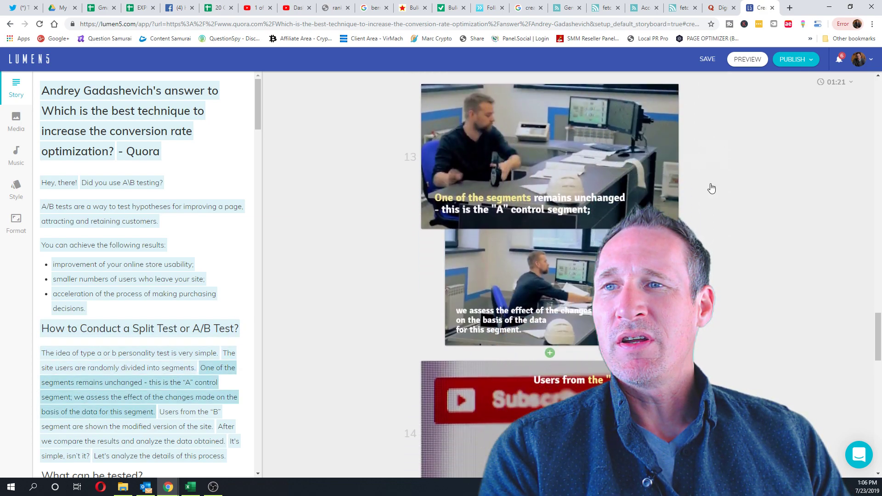
scroll(711, 186, "down", 2)
scroll(710, 183, "down", 4)
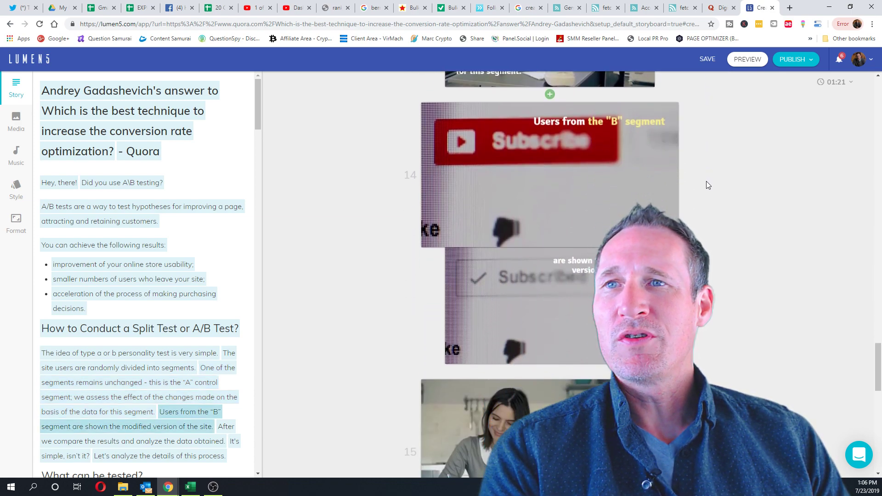
scroll(707, 184, "down", 2)
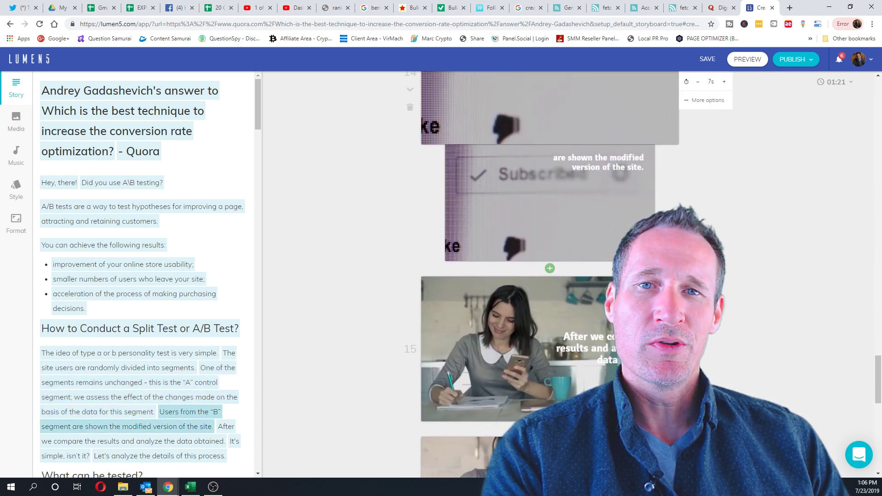
scroll(703, 221, "down", 4)
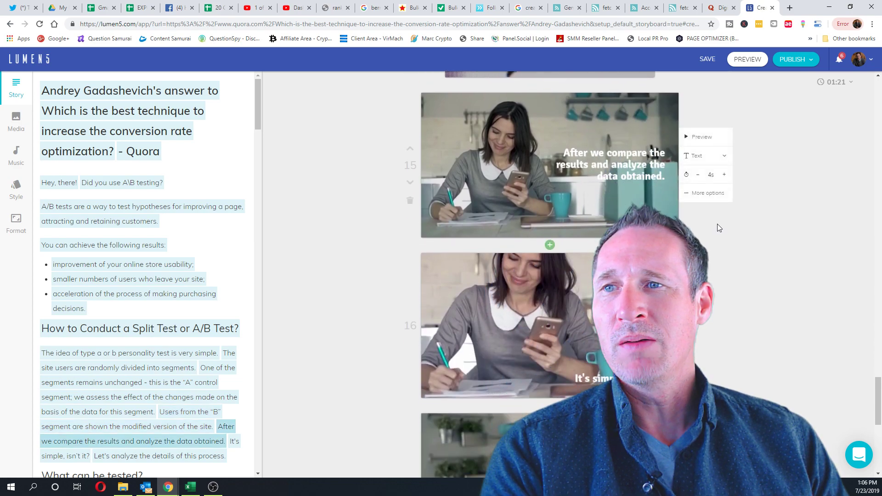
scroll(718, 225, "down", 8)
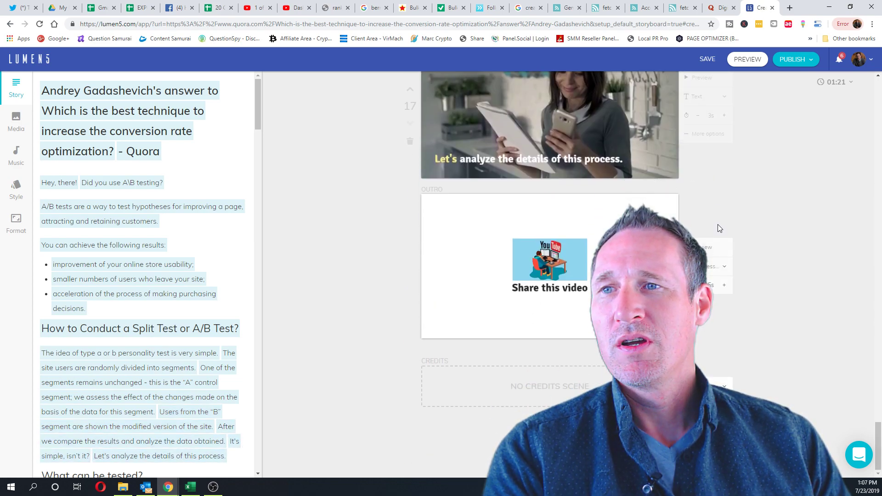
scroll(718, 224, "up", 10)
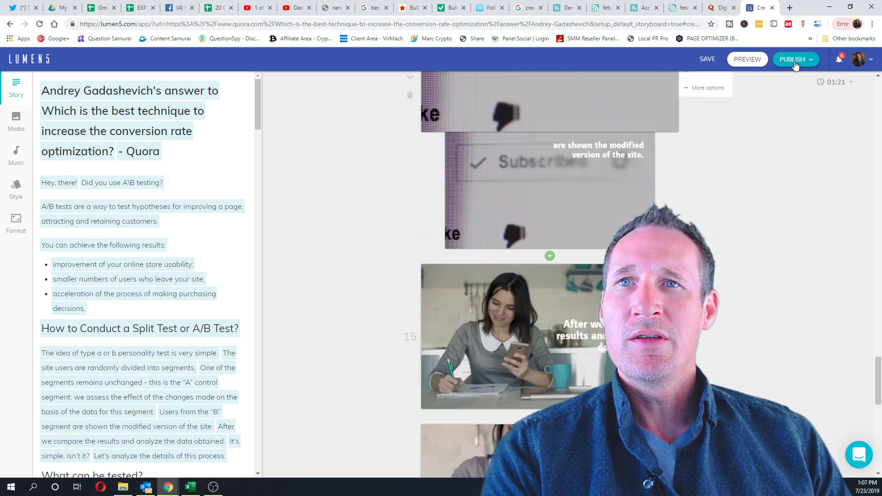
- Publish the video as a Download to start rendering it
left_click(794, 60)
left_click(779, 87)
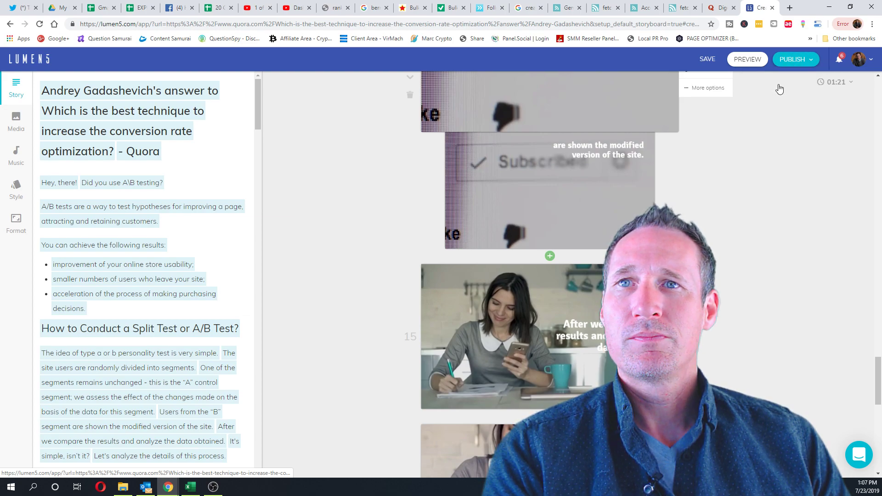